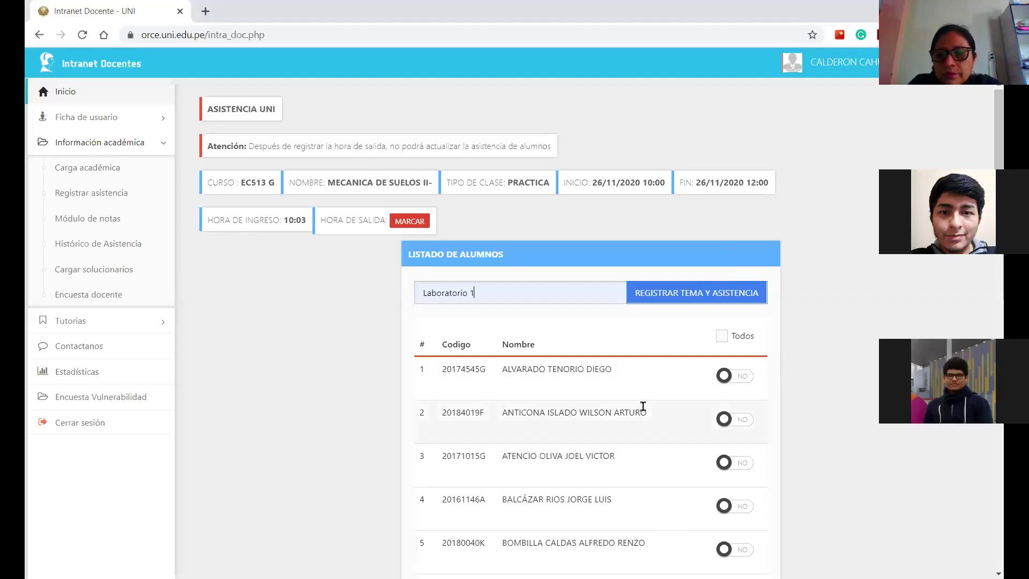
Mark the students in rows 1 to 5 of the Laboratorio 1 attendance list as present (YES)
{"action": "left_click", "coordinate": [725, 376]}
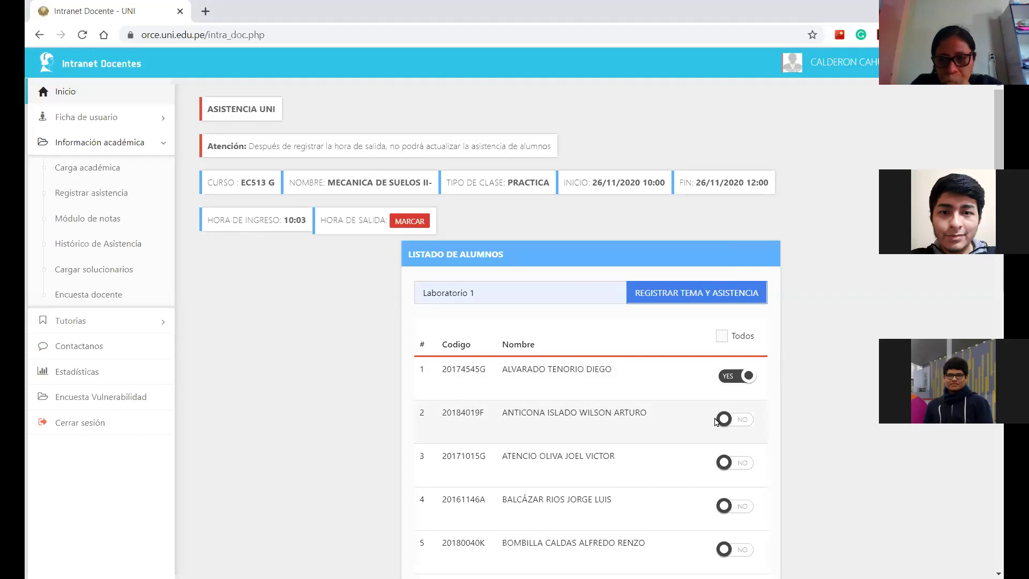
{"action": "left_click", "coordinate": [727, 422]}
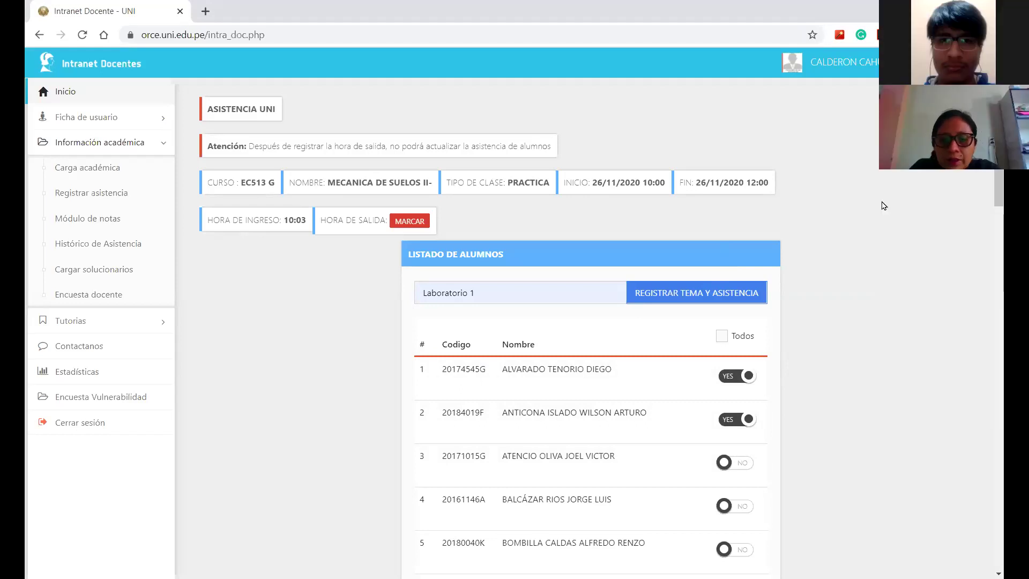
{"action": "left_click", "coordinate": [735, 462]}
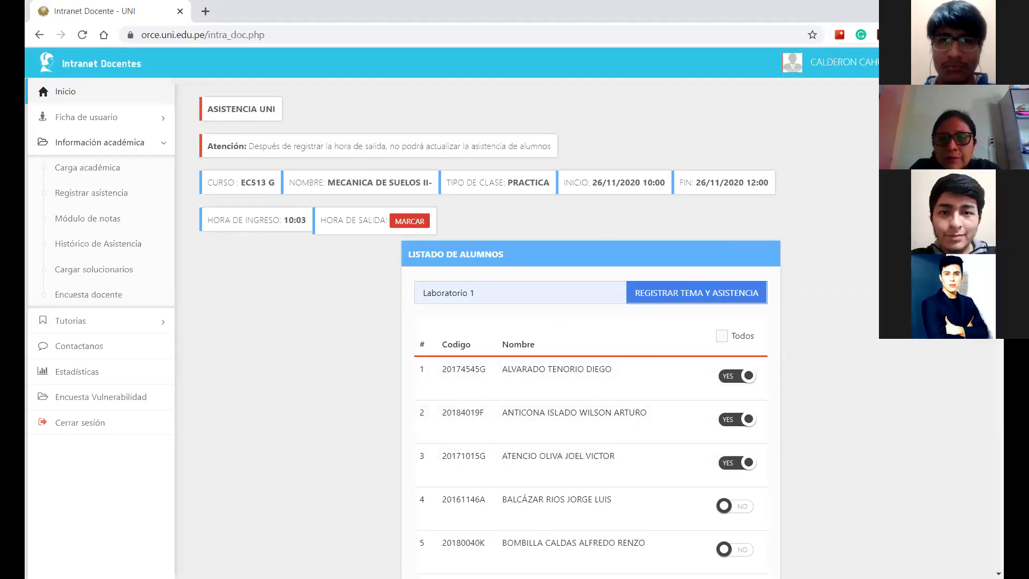
{"action": "double_click", "coordinate": [625, 11]}
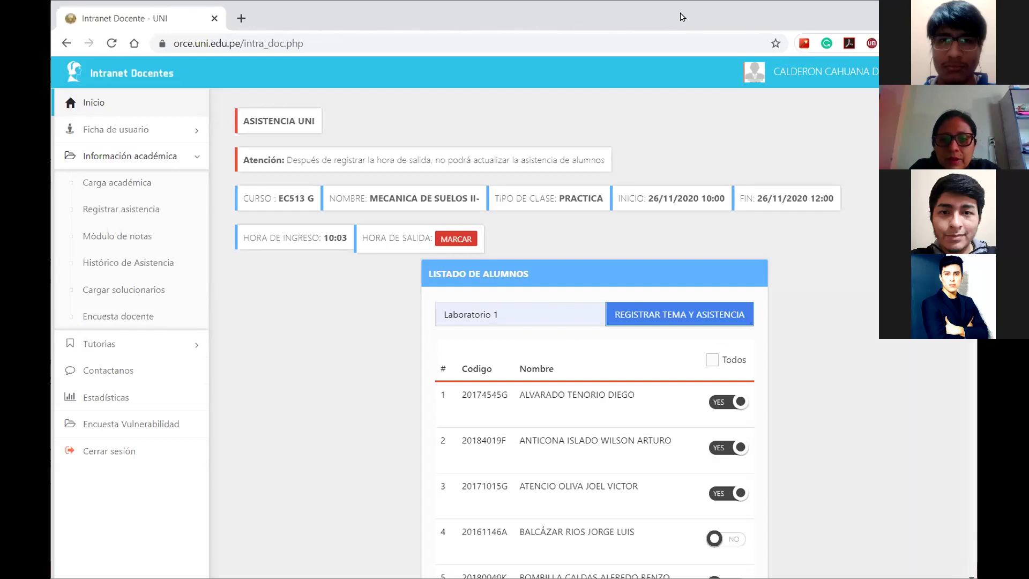
{"action": "scroll", "coordinate": [655, 466], "scroll_direction": "down", "scroll_amount": 3}
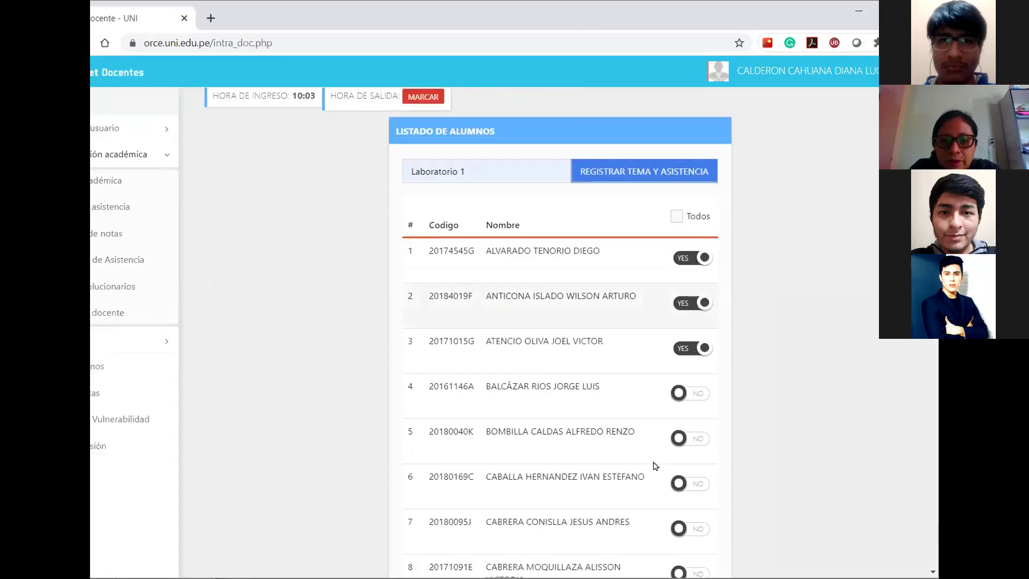
{"action": "left_click", "coordinate": [682, 395]}
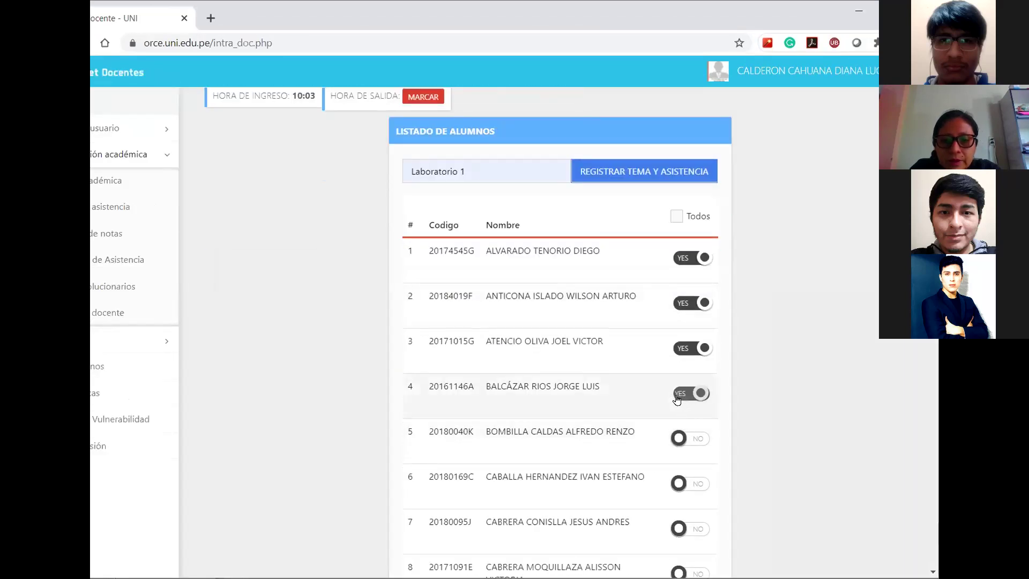
{"action": "left_click", "coordinate": [679, 439]}
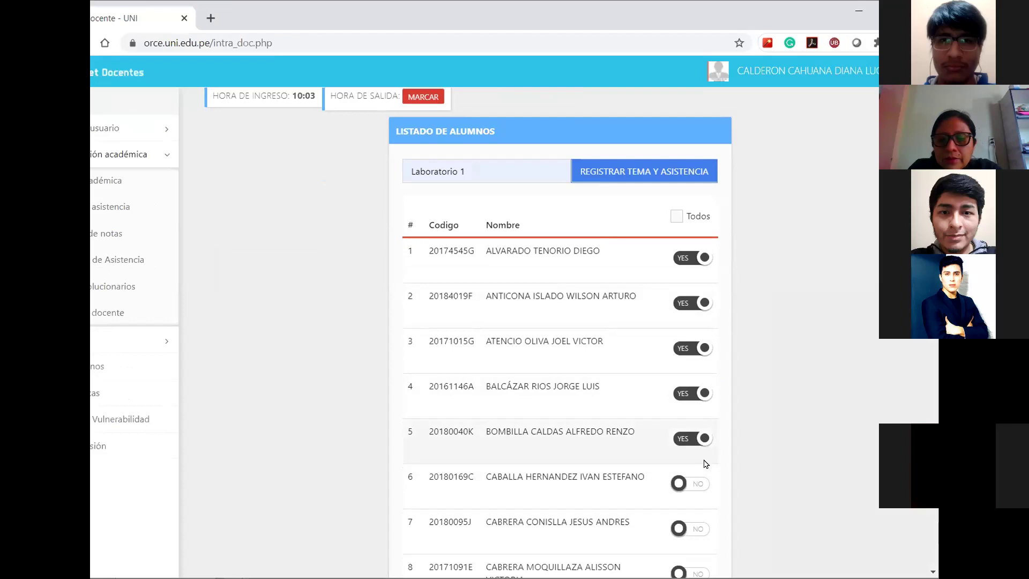
Set attendance to YES for the students in rows 6 to 10 of the list
{"action": "scroll", "coordinate": [706, 462], "scroll_direction": "down", "scroll_amount": 3}
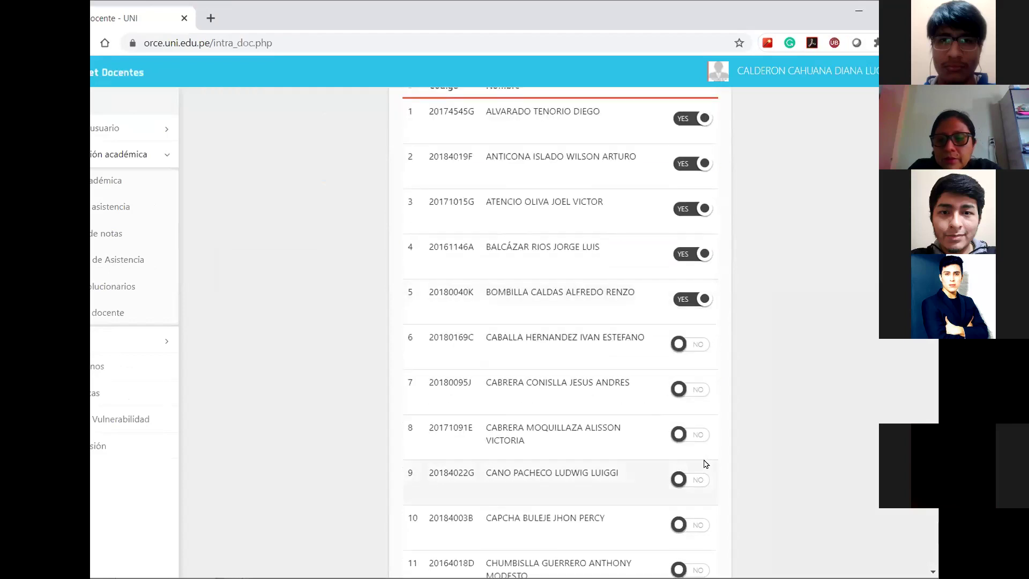
{"action": "left_click", "coordinate": [680, 349]}
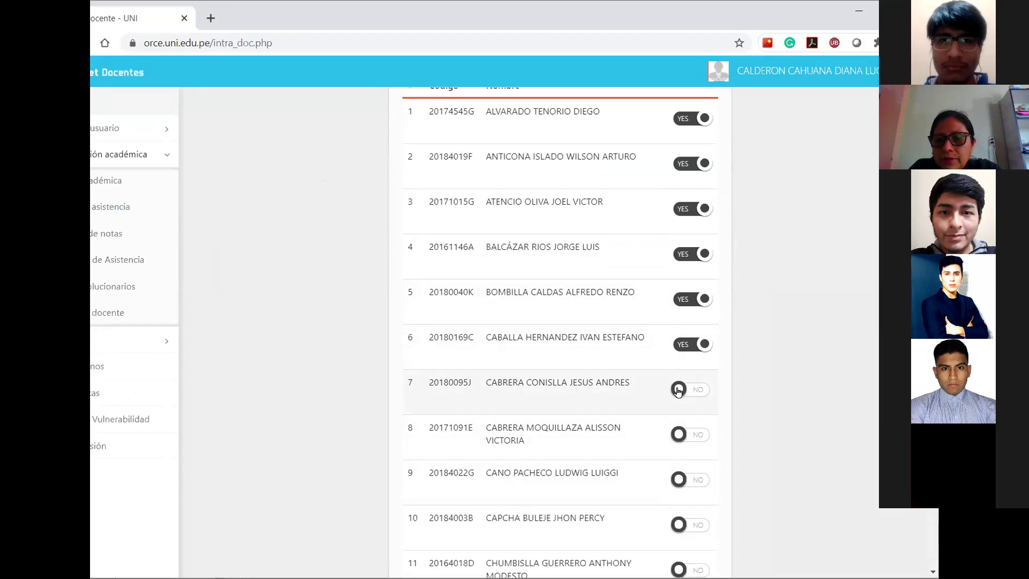
{"action": "left_click", "coordinate": [678, 391]}
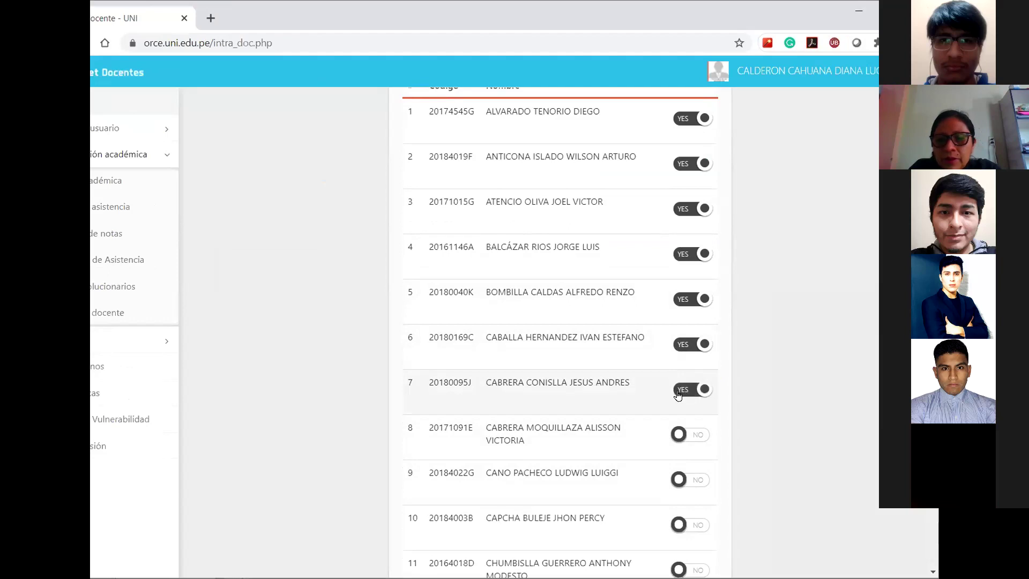
{"action": "left_click", "coordinate": [678, 436]}
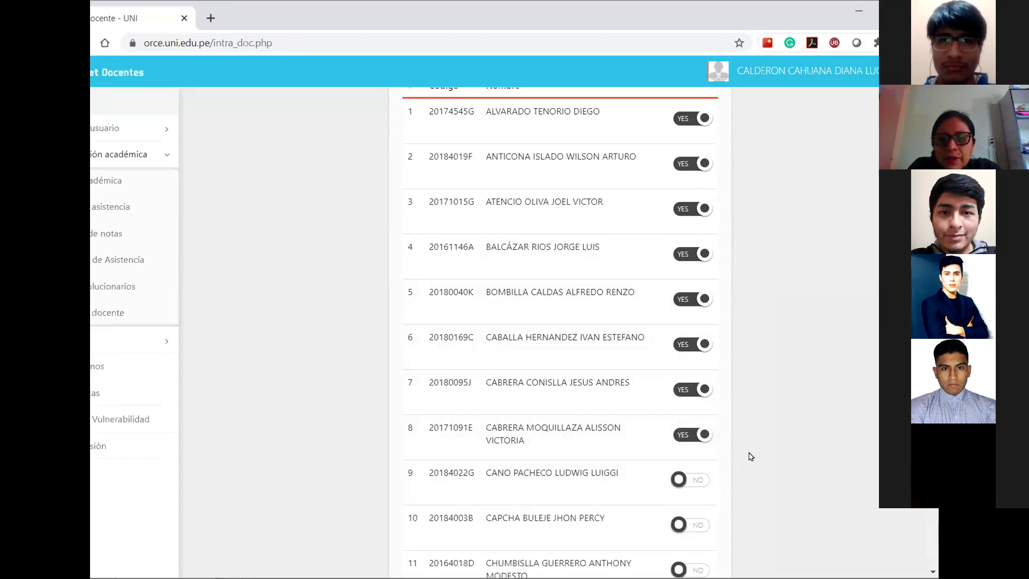
{"action": "scroll", "coordinate": [751, 457], "scroll_direction": "down", "scroll_amount": 4}
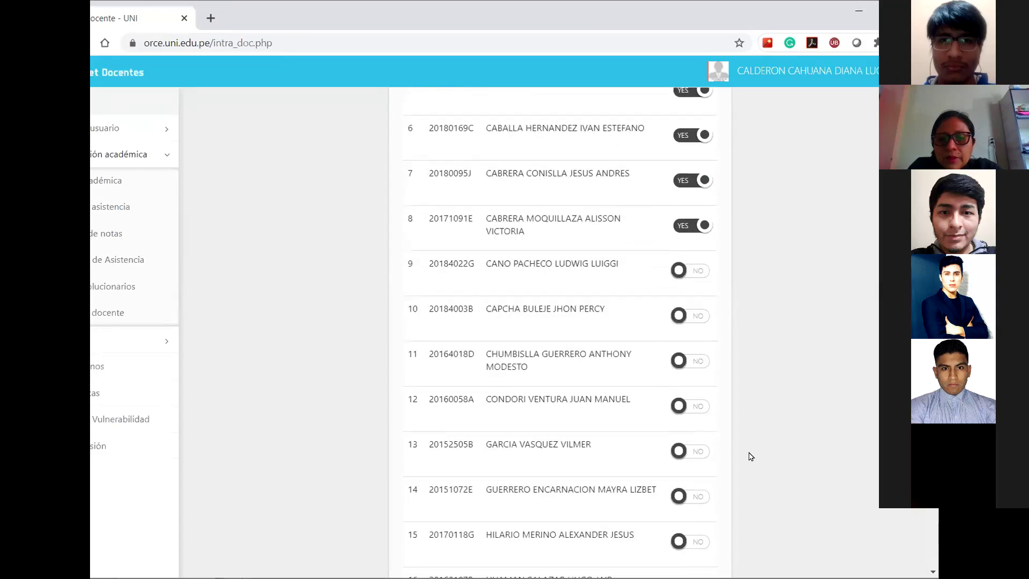
{"action": "left_click", "coordinate": [678, 271]}
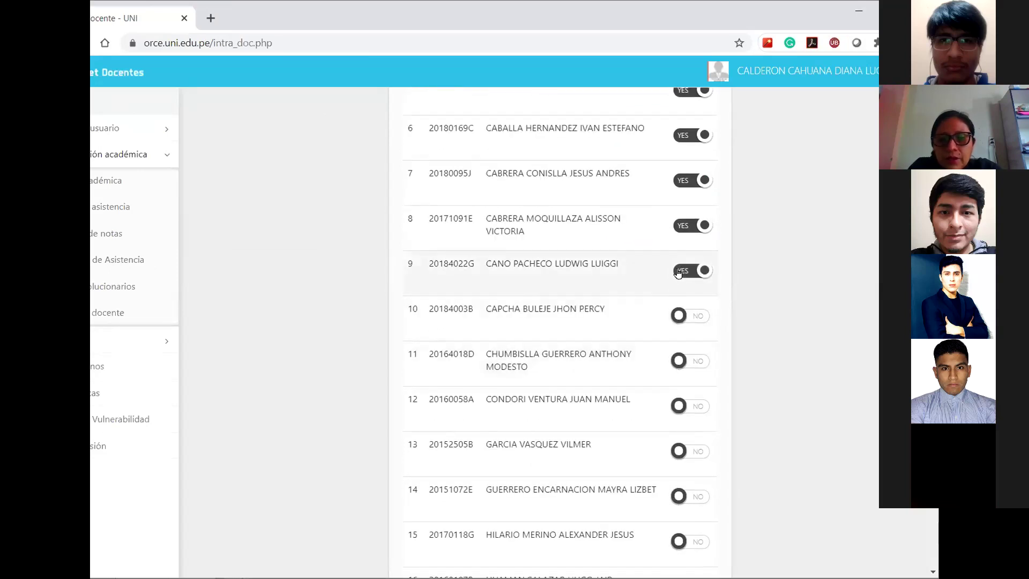
{"action": "left_click", "coordinate": [674, 320]}
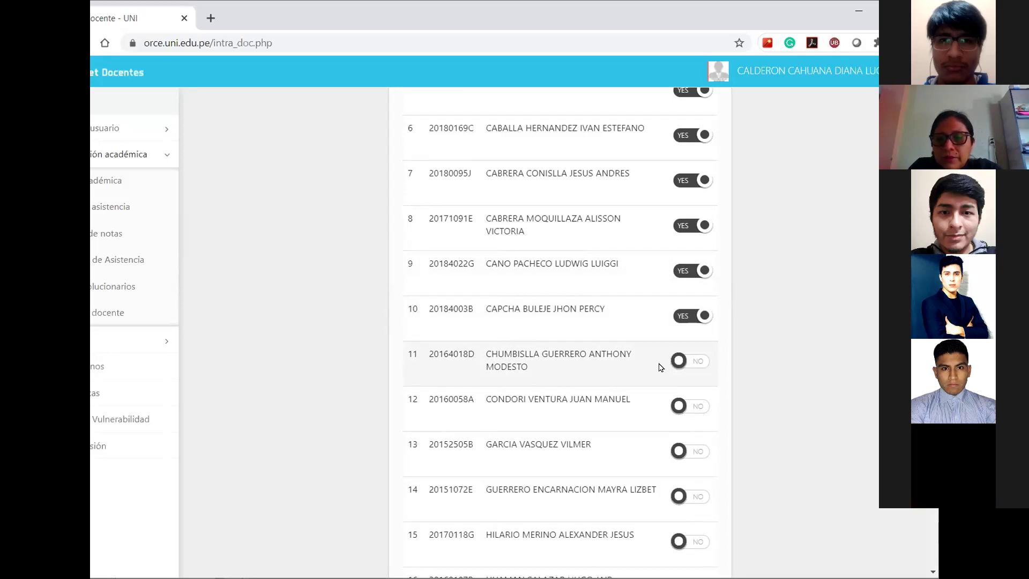
Set attendance to YES for the students in rows 12 and 13, with row 11 set back to NO
{"action": "left_click", "coordinate": [678, 361]}
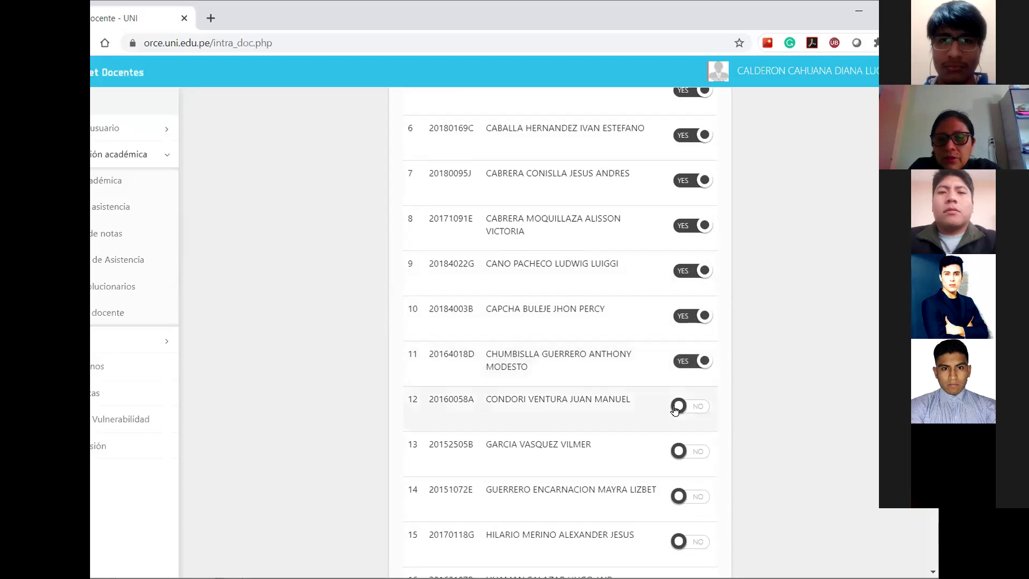
{"action": "left_click", "coordinate": [701, 360]}
{"action": "left_click", "coordinate": [679, 406]}
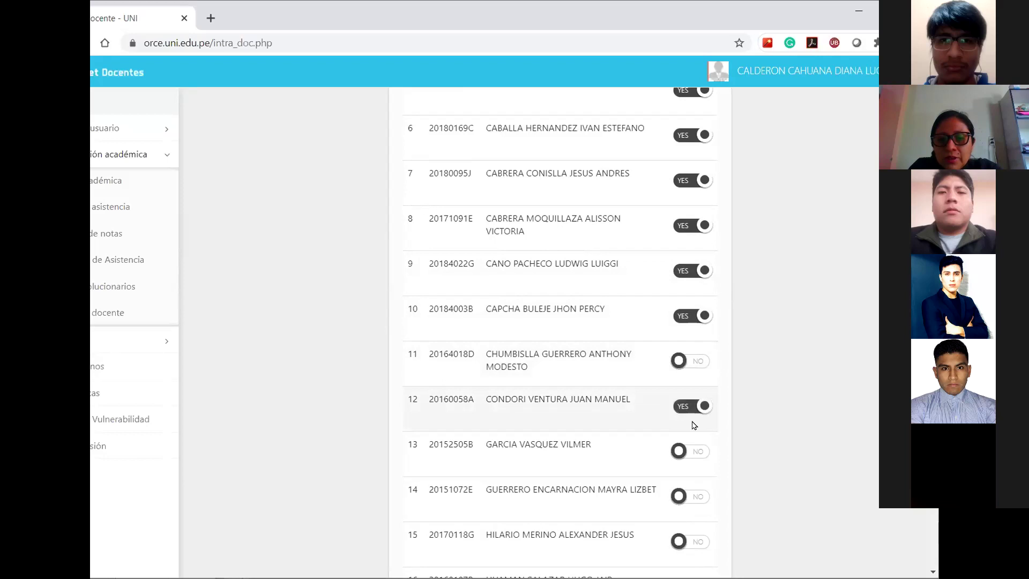
{"action": "scroll", "coordinate": [767, 404], "scroll_direction": "down", "scroll_amount": 1}
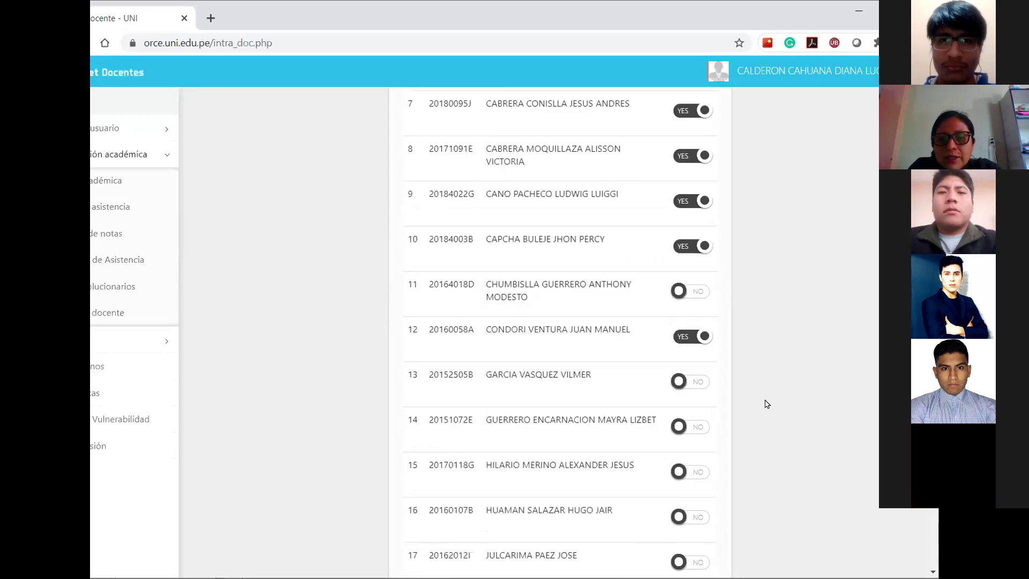
{"action": "scroll", "coordinate": [767, 404], "scroll_direction": "down", "scroll_amount": 2}
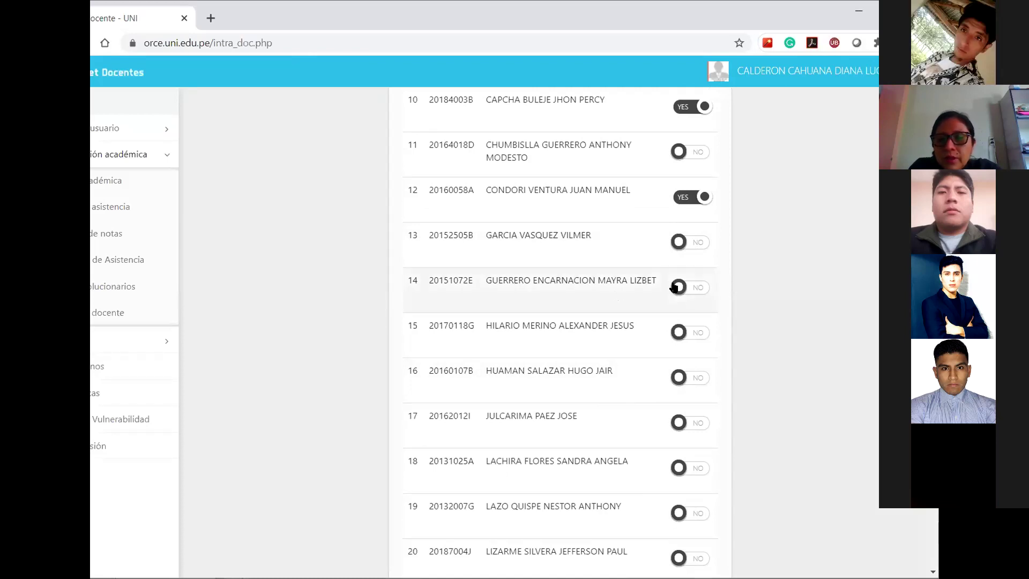
{"action": "left_click", "coordinate": [678, 241]}
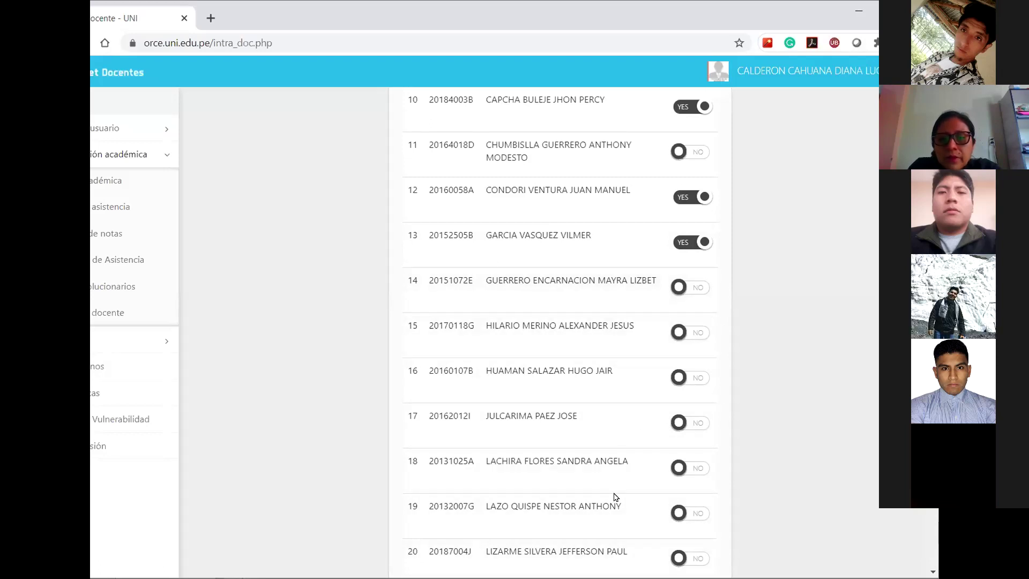
Set attendance to YES for the students in rows 16, 17, 18, 19 and 21, skipping row 20
{"action": "left_click", "coordinate": [677, 376]}
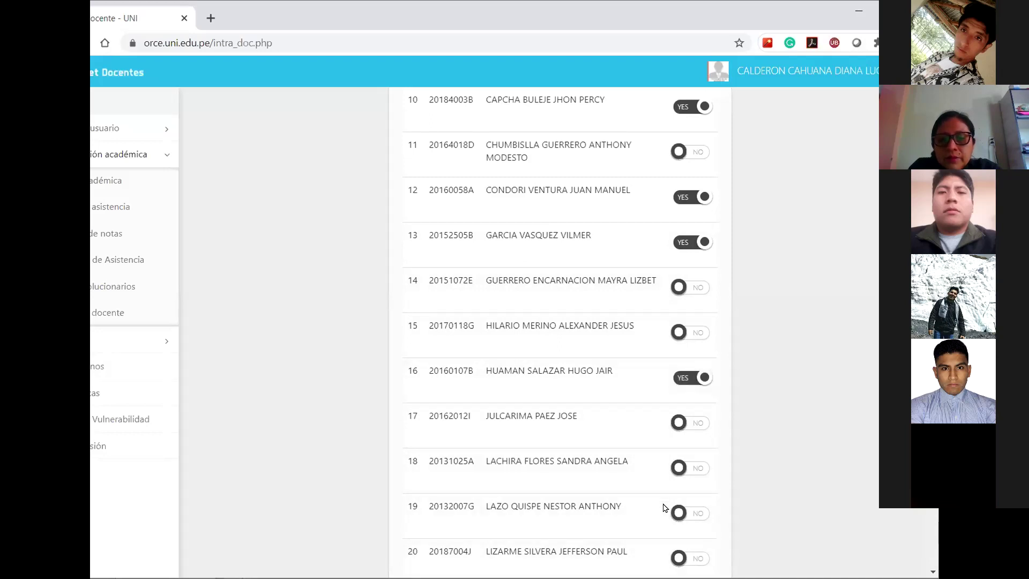
{"action": "left_click", "coordinate": [679, 422]}
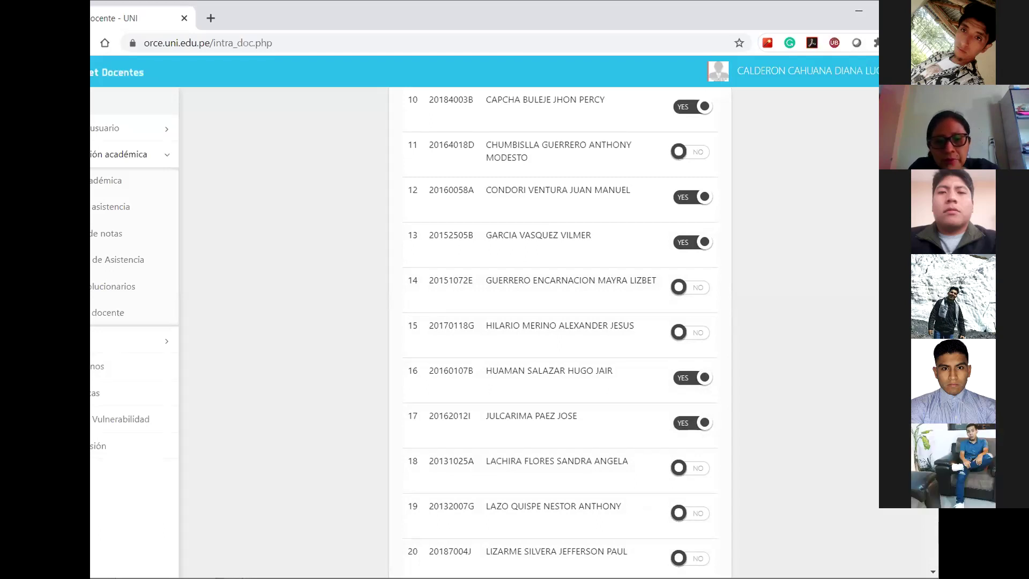
{"action": "left_click", "coordinate": [679, 467]}
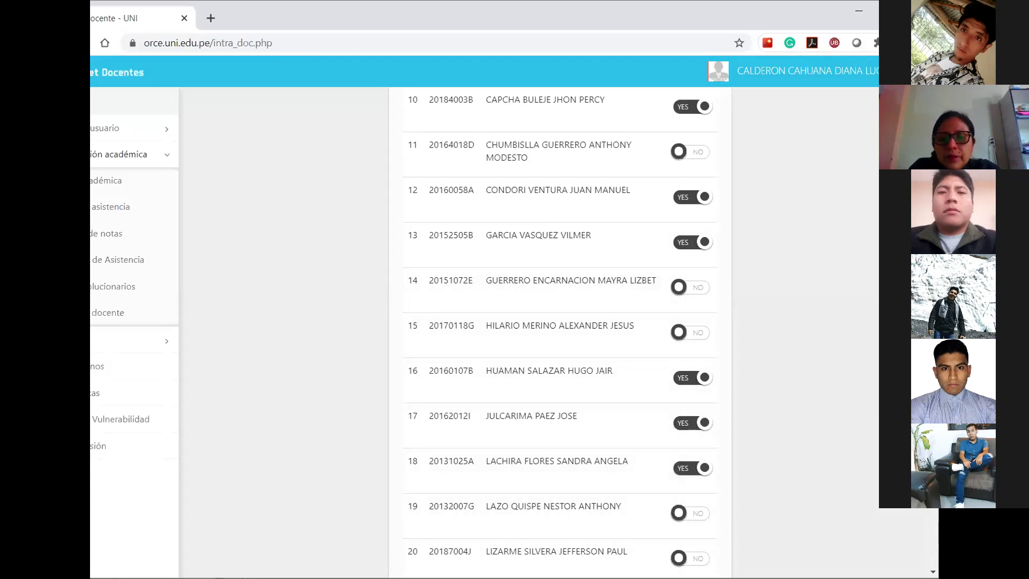
{"action": "scroll", "coordinate": [654, 473], "scroll_direction": "down", "scroll_amount": 3}
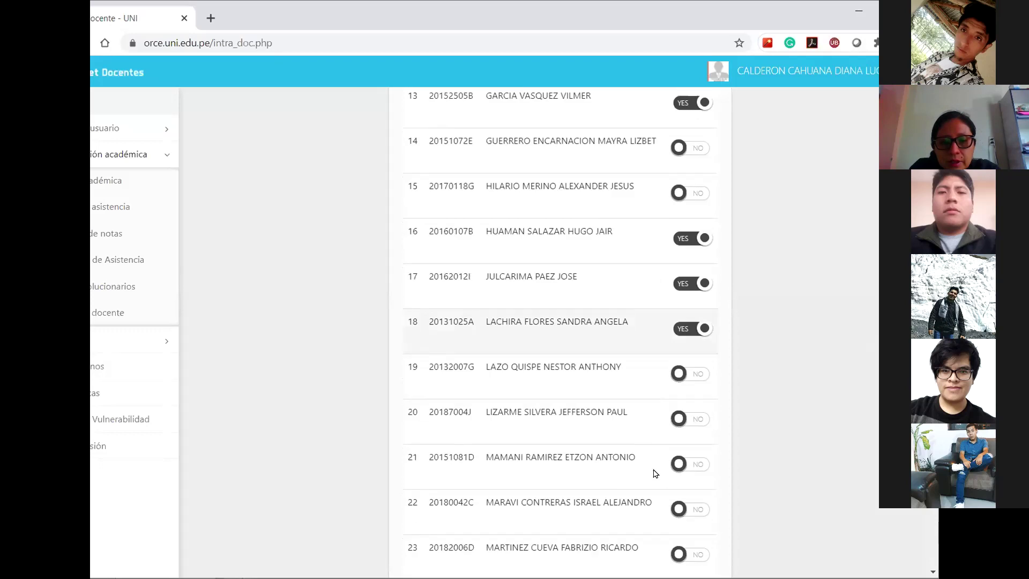
{"action": "scroll", "coordinate": [653, 473], "scroll_direction": "down", "scroll_amount": 1}
{"action": "left_click", "coordinate": [679, 303]}
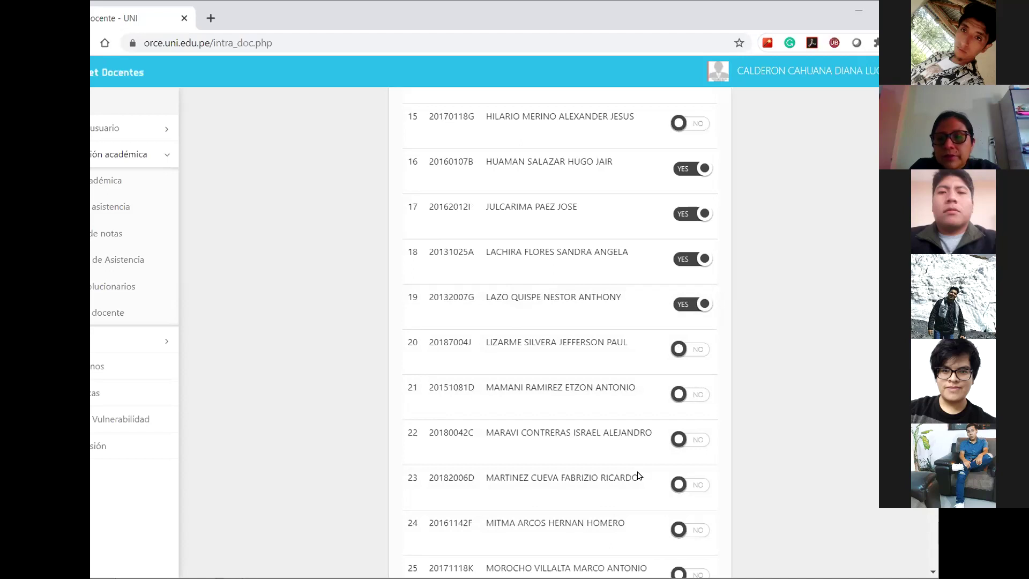
{"action": "left_click", "coordinate": [679, 394]}
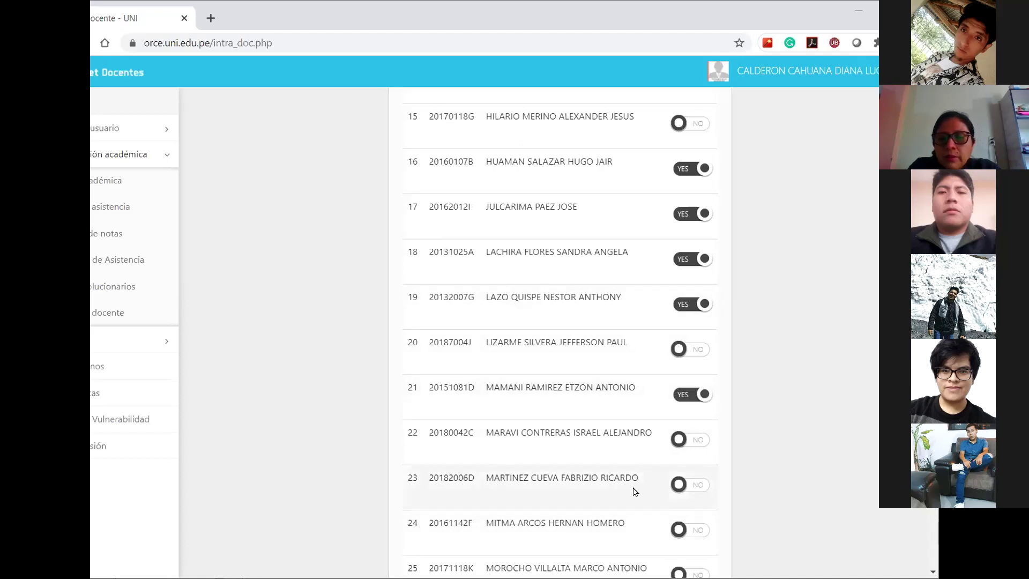
Mark the students in rows 22 to 25 and row 27 as present, skipping row 26
{"action": "scroll", "coordinate": [634, 492], "scroll_direction": "down", "scroll_amount": 4}
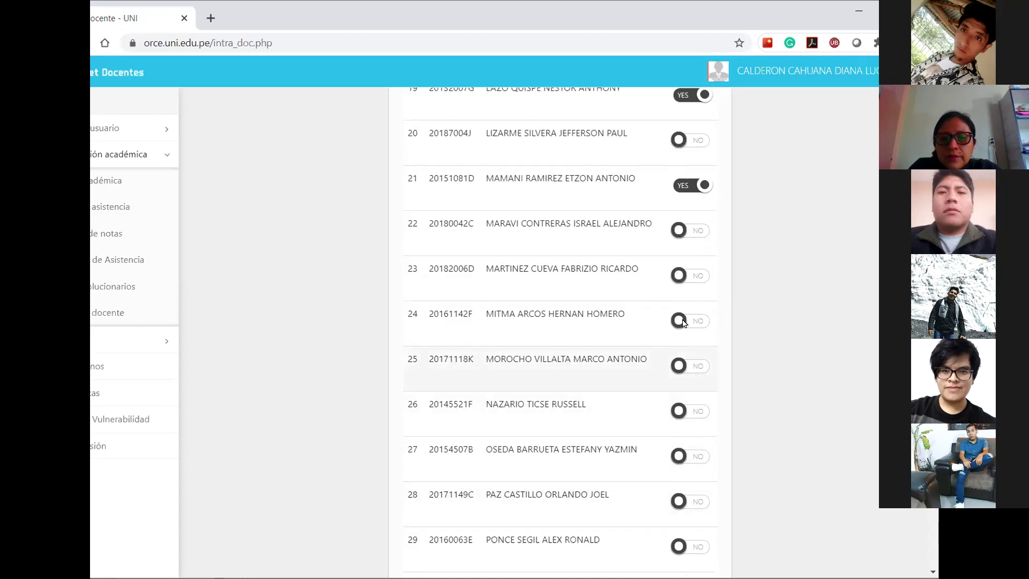
{"action": "left_click", "coordinate": [674, 233]}
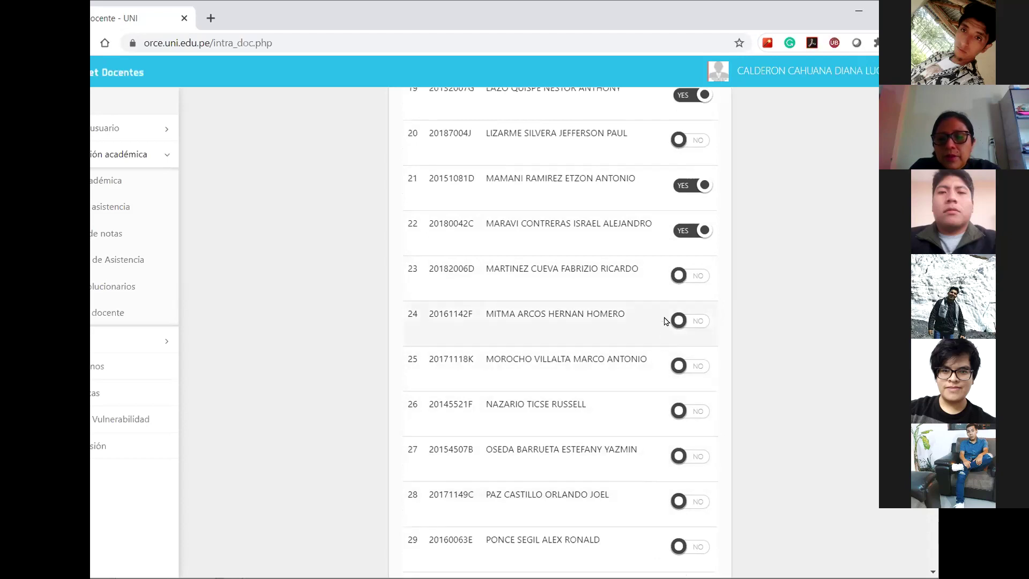
{"action": "left_click", "coordinate": [678, 277]}
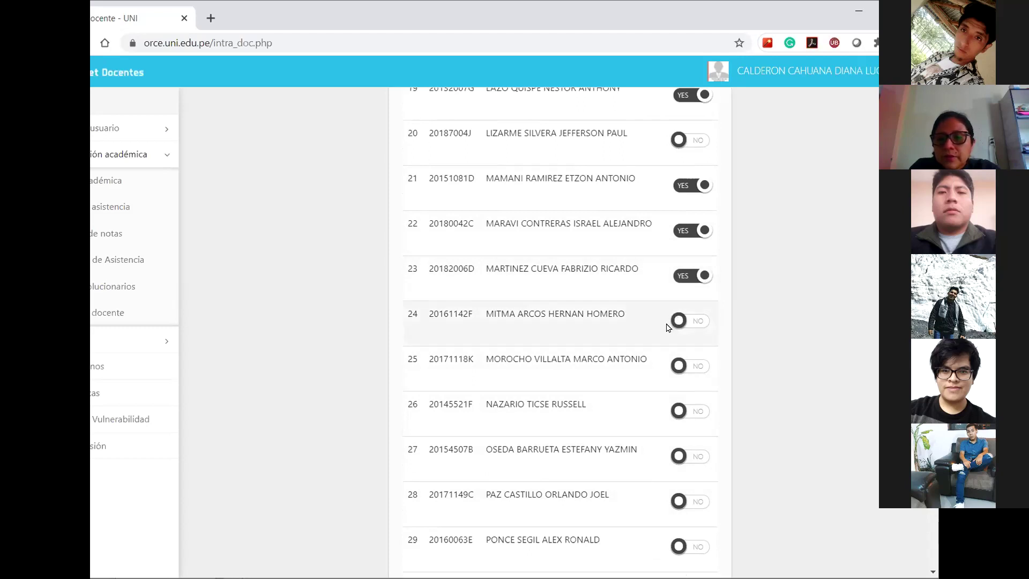
{"action": "left_click", "coordinate": [675, 328]}
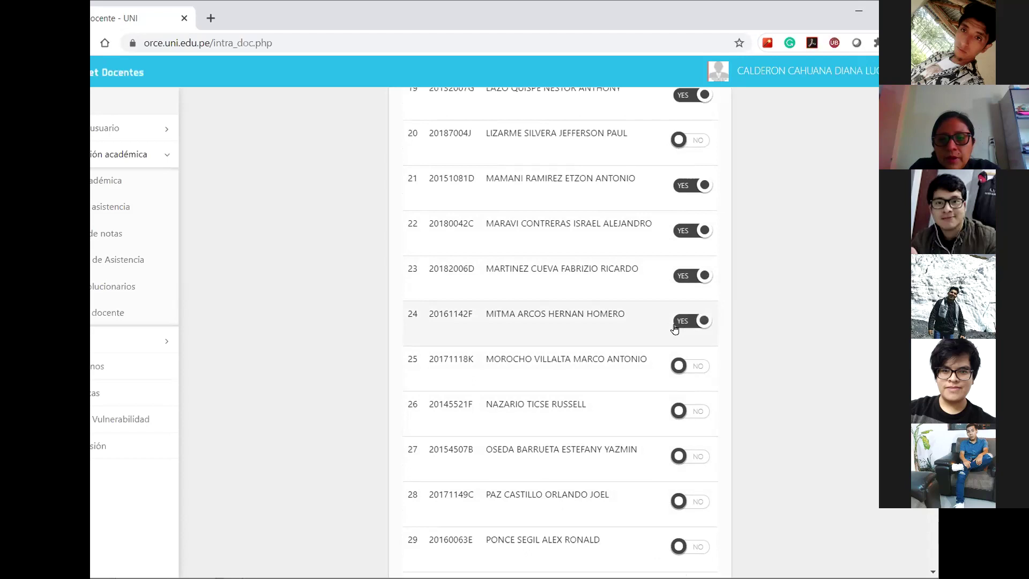
{"action": "left_click", "coordinate": [679, 367]}
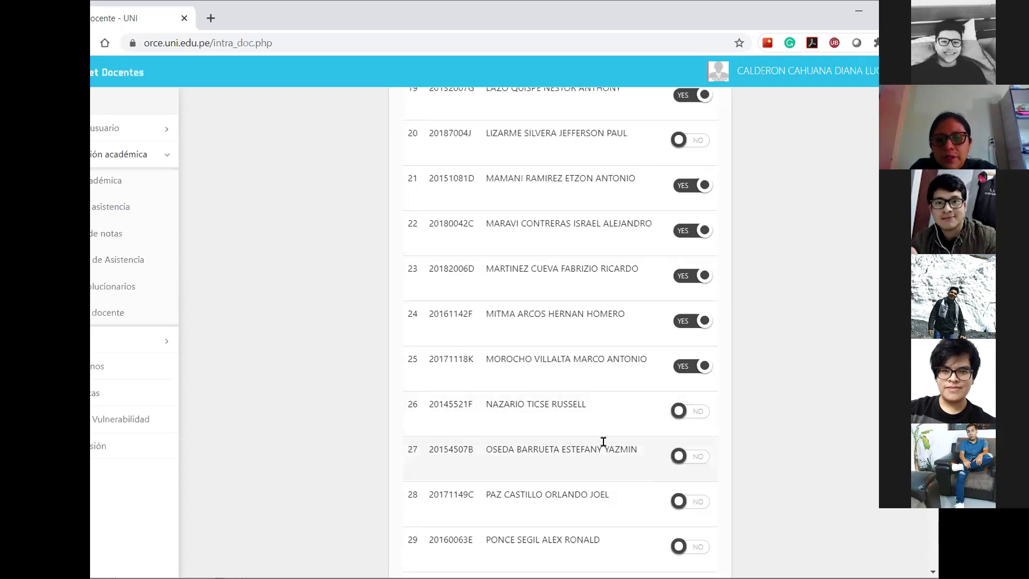
{"action": "left_click", "coordinate": [677, 453]}
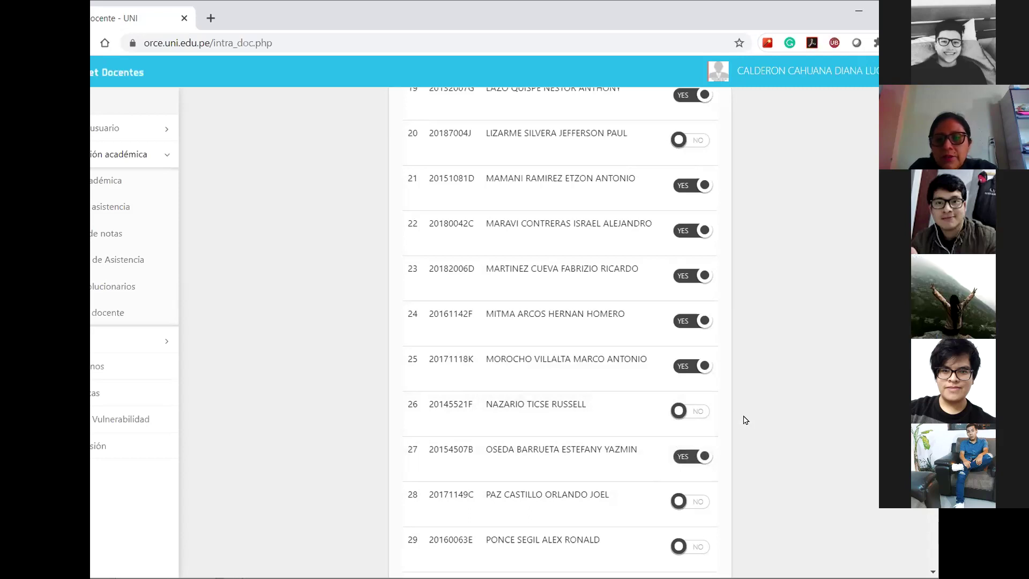
Mark the students in rows 28, 30, 31 and 32 as present, skipping row 29
{"action": "scroll", "coordinate": [745, 420], "scroll_direction": "down", "scroll_amount": 5}
{"action": "left_click", "coordinate": [690, 221]}
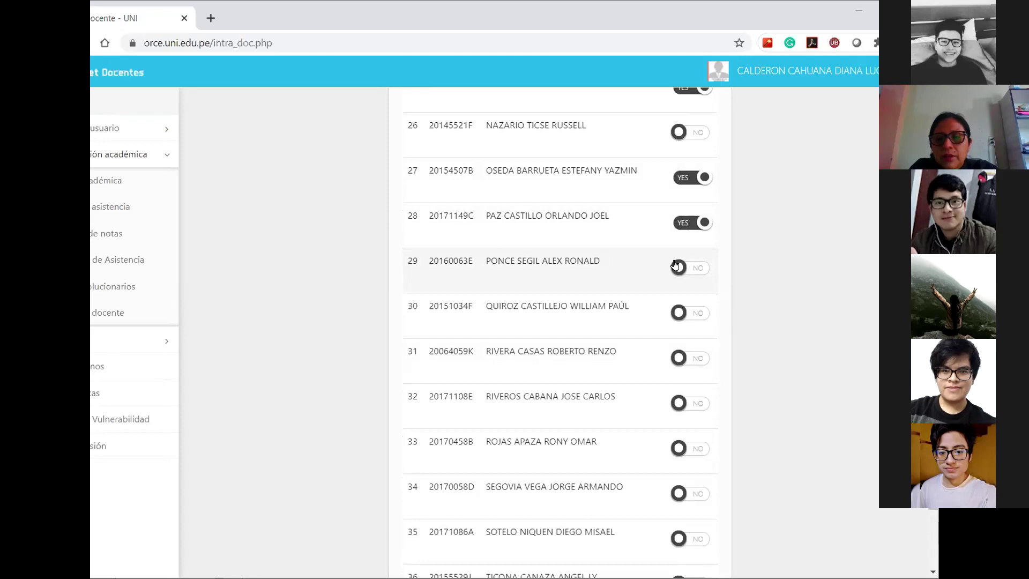
{"action": "left_click", "coordinate": [677, 312]}
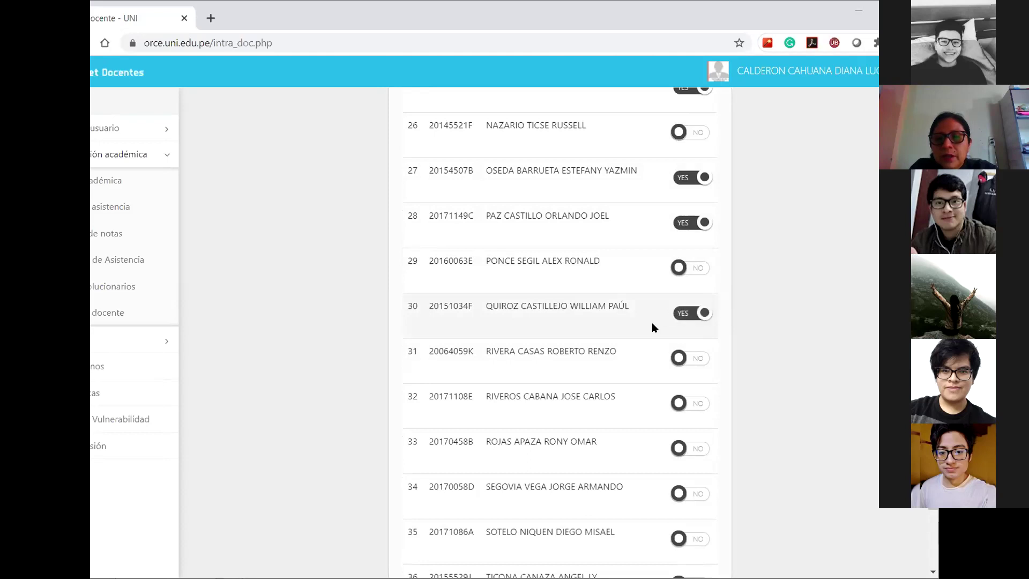
{"action": "left_click", "coordinate": [677, 360]}
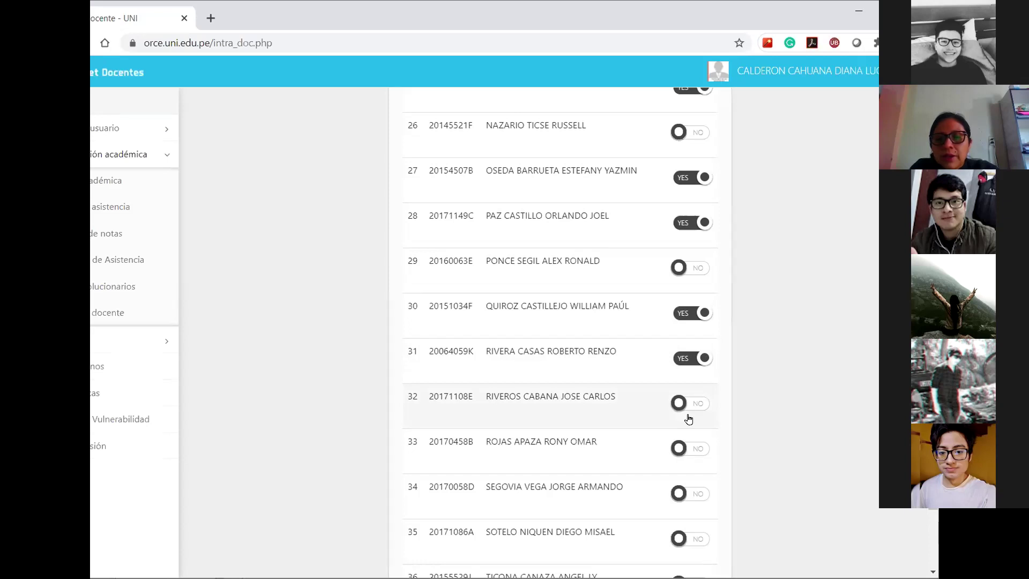
{"action": "left_click", "coordinate": [679, 407]}
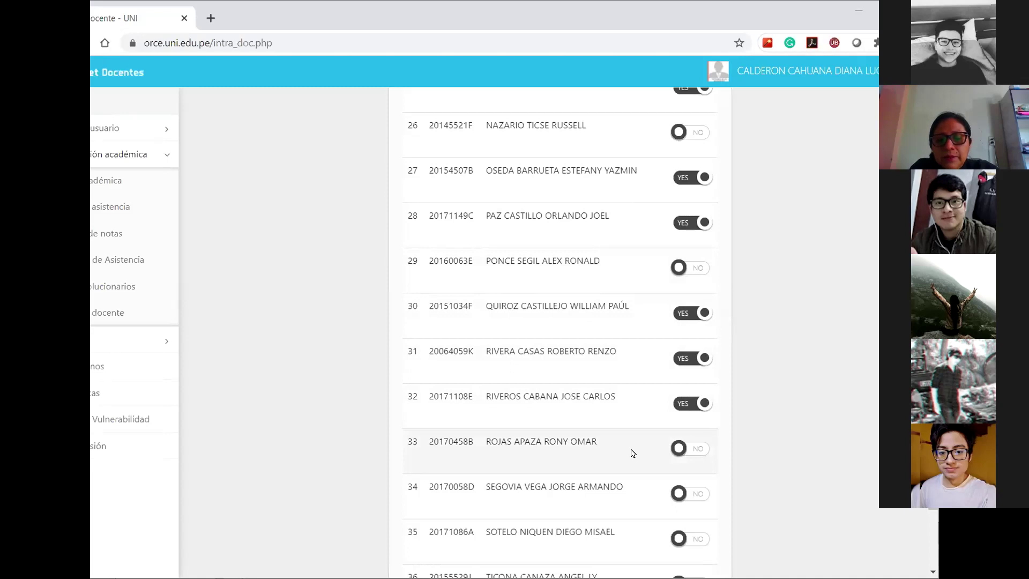
Mark the students in rows 33, 34, 36, 37 and 38 as present, skipping row 35
{"action": "left_click", "coordinate": [677, 448]}
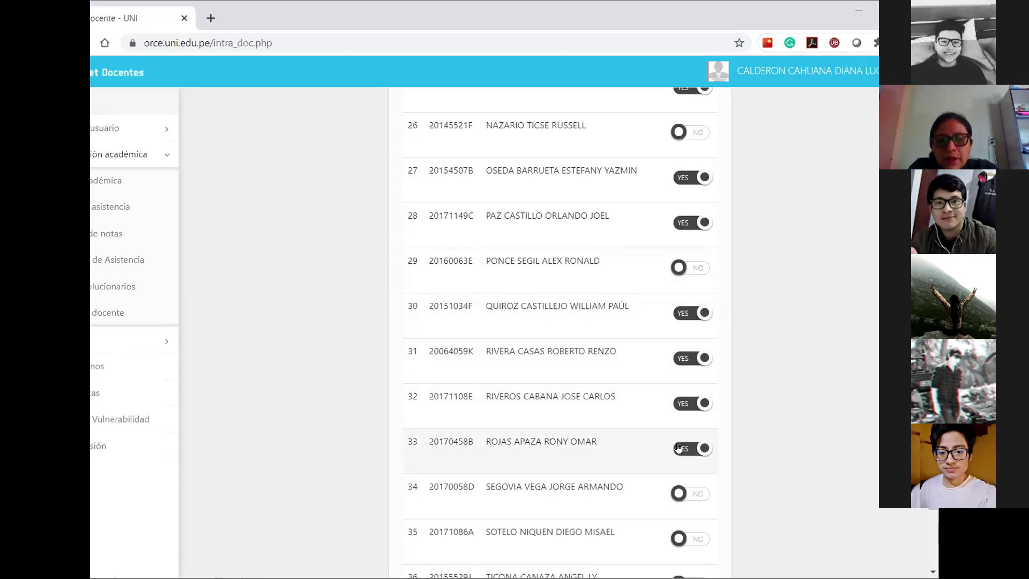
{"action": "left_click", "coordinate": [678, 493]}
{"action": "scroll", "coordinate": [670, 407], "scroll_direction": "down", "scroll_amount": 1}
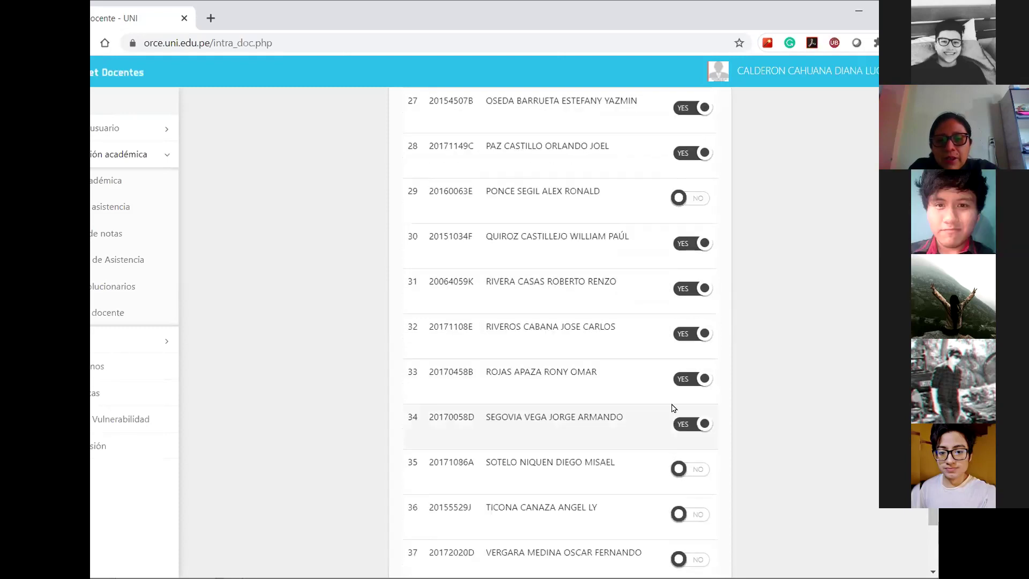
{"action": "scroll", "coordinate": [670, 423], "scroll_direction": "down", "scroll_amount": 1}
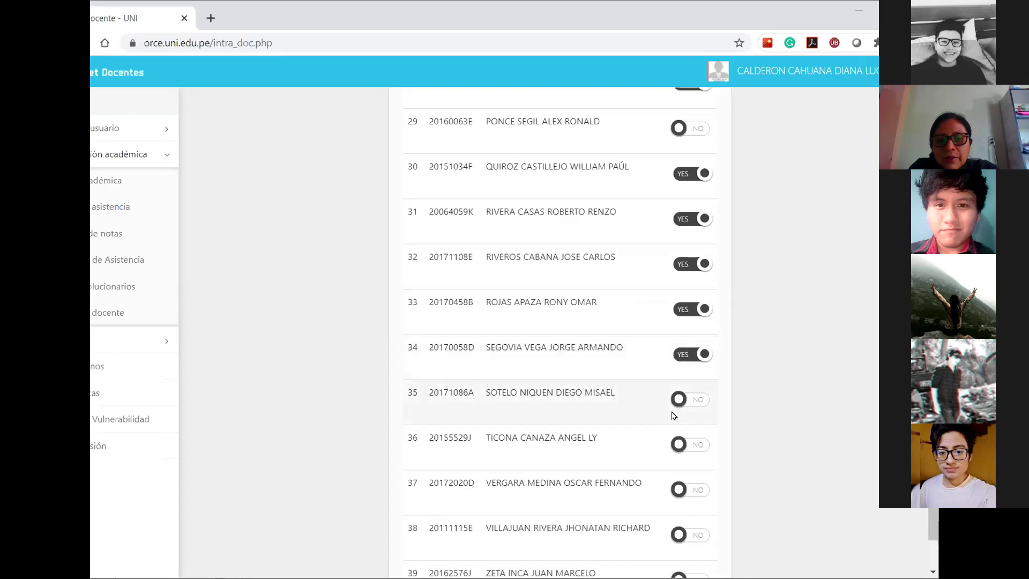
{"action": "scroll", "coordinate": [674, 415], "scroll_direction": "down", "scroll_amount": 2}
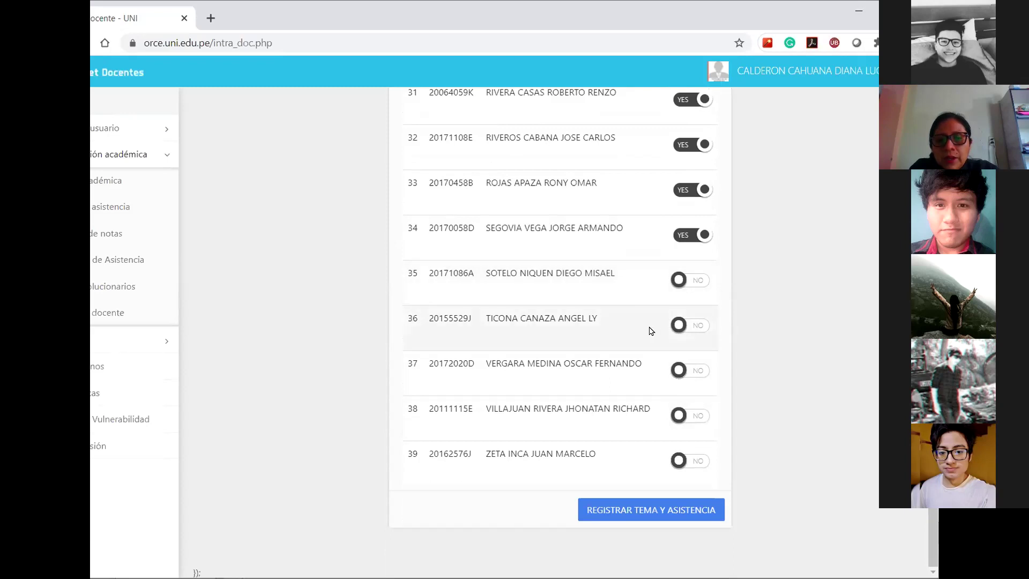
{"action": "left_click", "coordinate": [677, 329]}
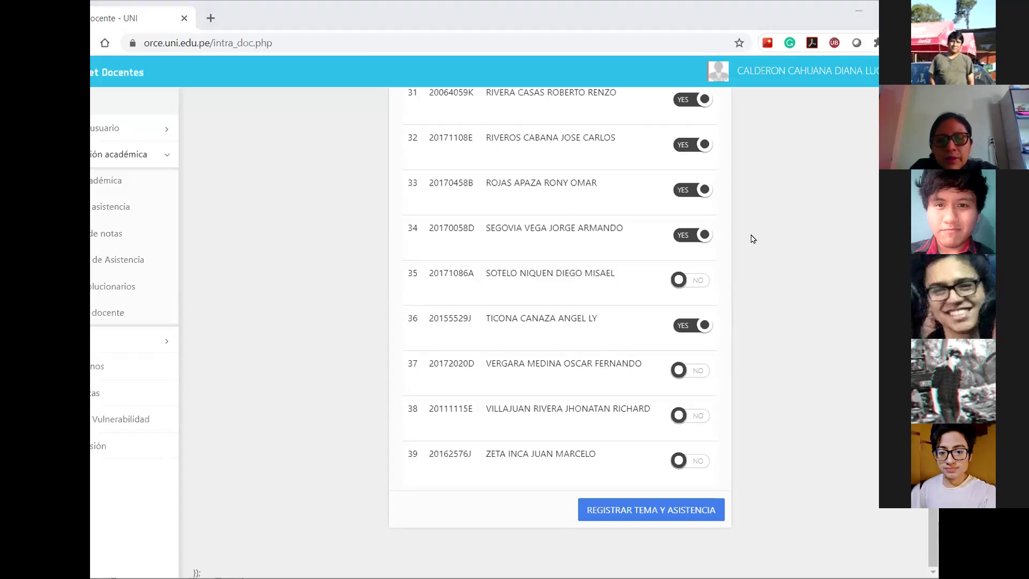
{"action": "left_click", "coordinate": [679, 370]}
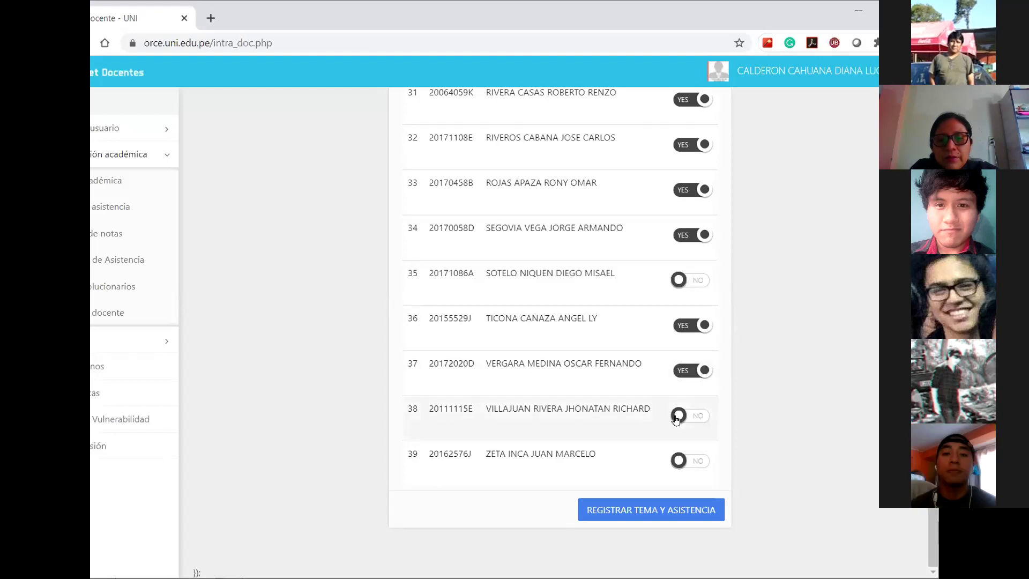
{"action": "left_click", "coordinate": [679, 416]}
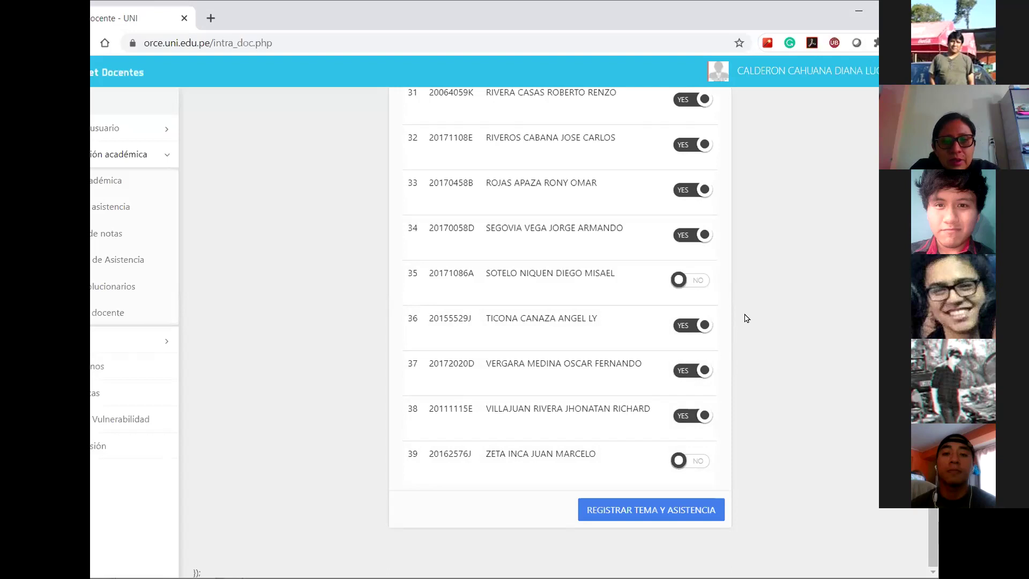
Set attendance to YES for the previously skipped students in rows 29, 20, 14 and 15
{"action": "scroll", "coordinate": [745, 327], "scroll_direction": "up", "scroll_amount": 5}
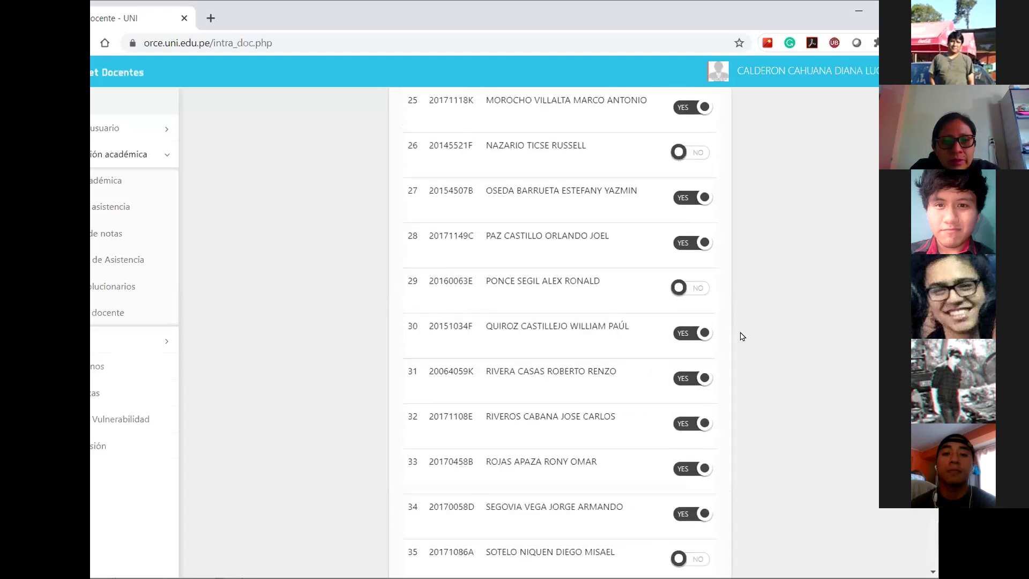
{"action": "left_click", "coordinate": [677, 288]}
{"action": "scroll", "coordinate": [740, 324], "scroll_direction": "up", "scroll_amount": 3}
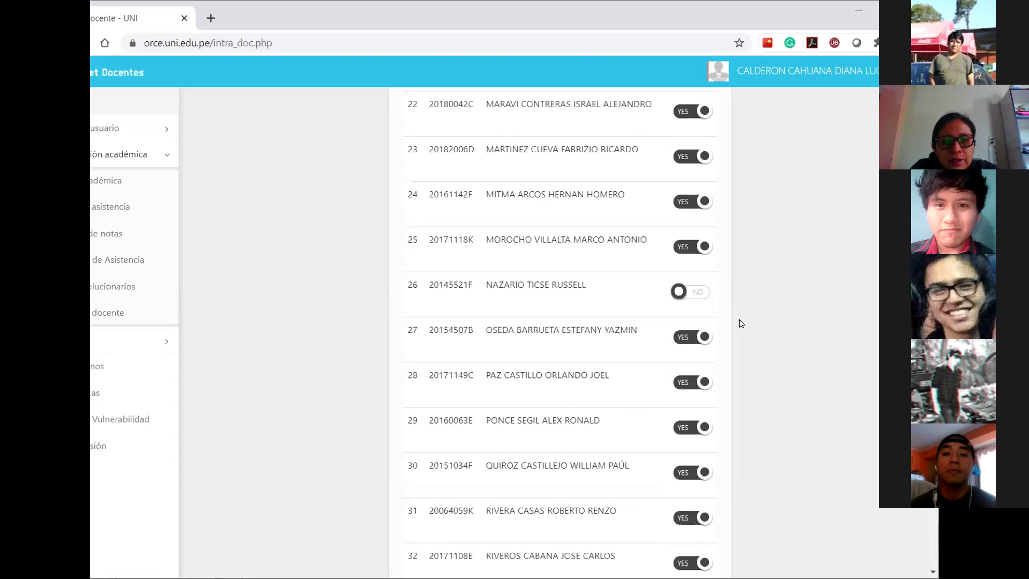
{"action": "scroll", "coordinate": [741, 324], "scroll_direction": "up", "scroll_amount": 4}
{"action": "left_click", "coordinate": [681, 231]}
{"action": "scroll", "coordinate": [696, 296], "scroll_direction": "up", "scroll_amount": 5}
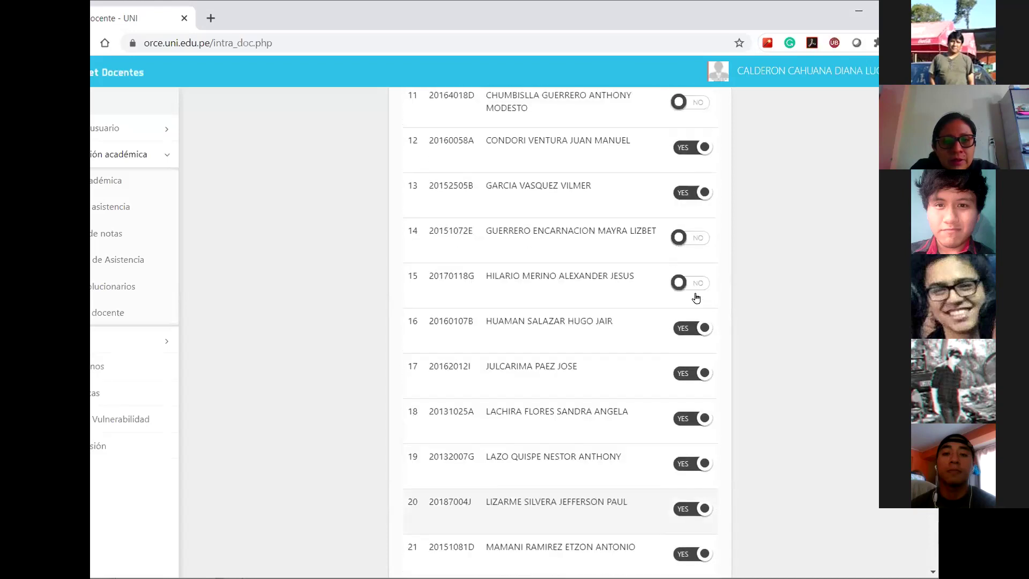
{"action": "left_click", "coordinate": [679, 238]}
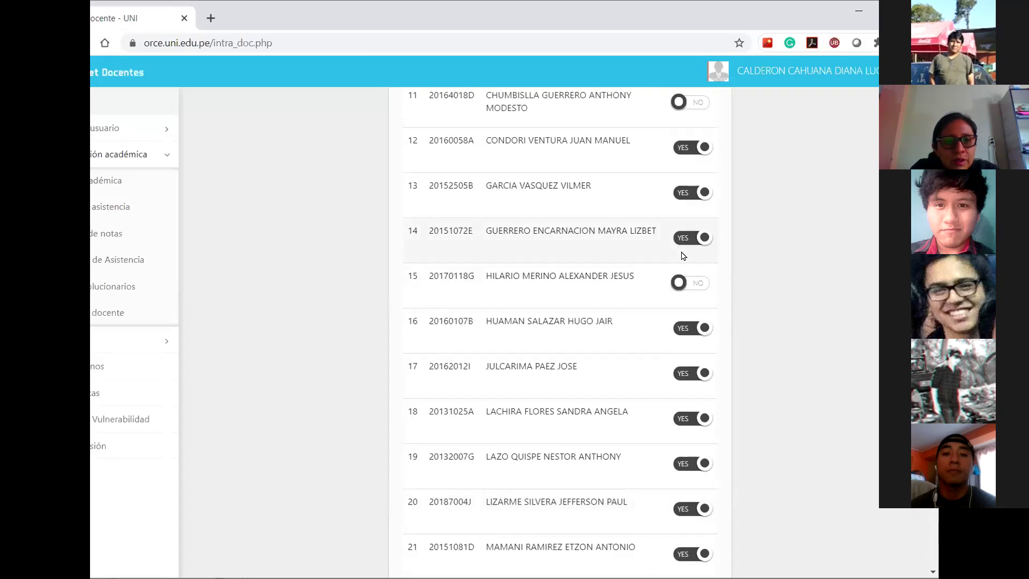
{"action": "left_click", "coordinate": [682, 288]}
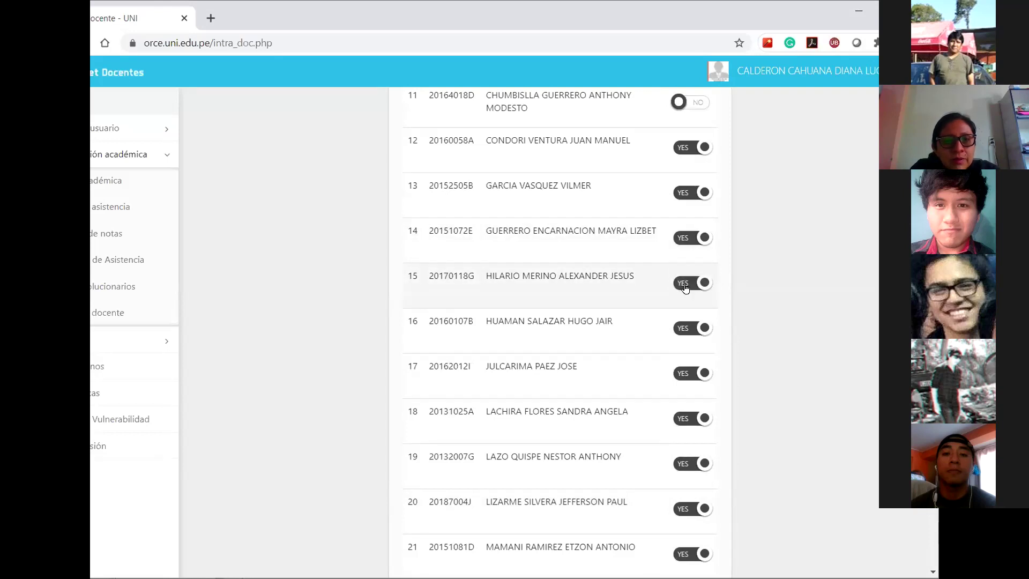
Review the whole attendance list and register the class topic and attendance
{"action": "scroll", "coordinate": [735, 250], "scroll_direction": "up", "scroll_amount": 6}
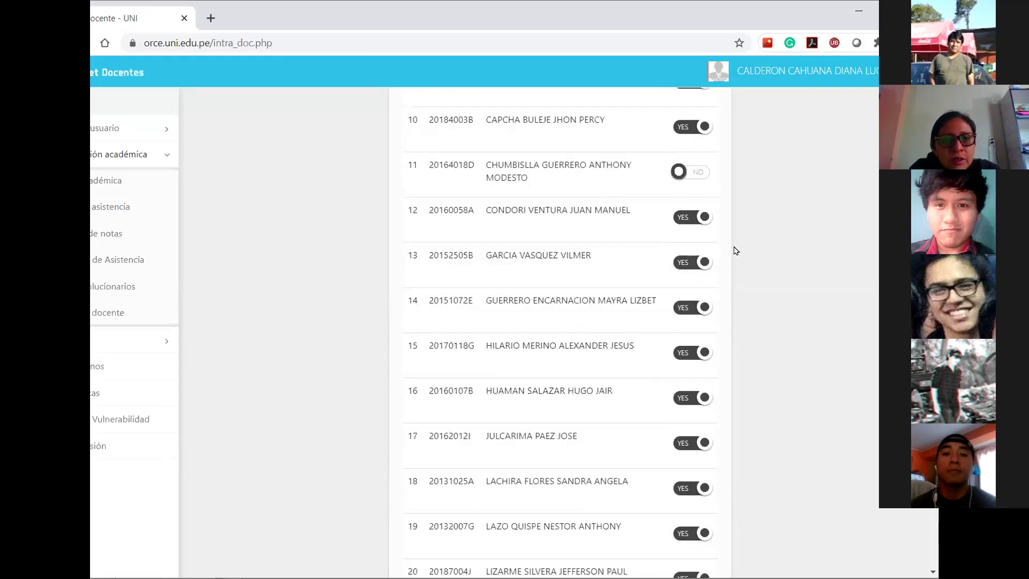
{"action": "scroll", "coordinate": [735, 250], "scroll_direction": "up", "scroll_amount": 4}
{"action": "scroll", "coordinate": [735, 251], "scroll_direction": "down", "scroll_amount": 14}
{"action": "scroll", "coordinate": [735, 250], "scroll_direction": "down", "scroll_amount": 4}
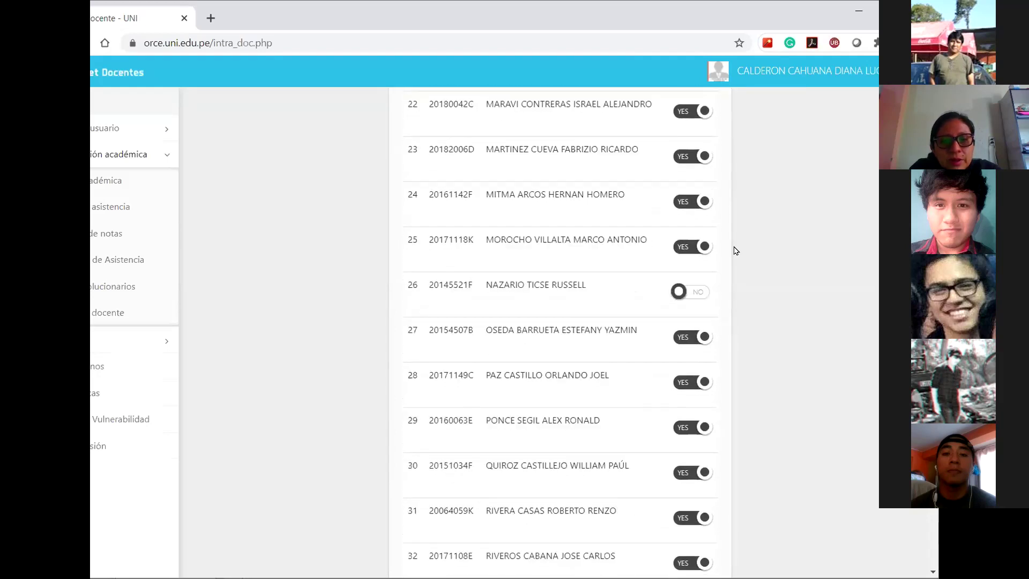
{"action": "scroll", "coordinate": [735, 251], "scroll_direction": "down", "scroll_amount": 5}
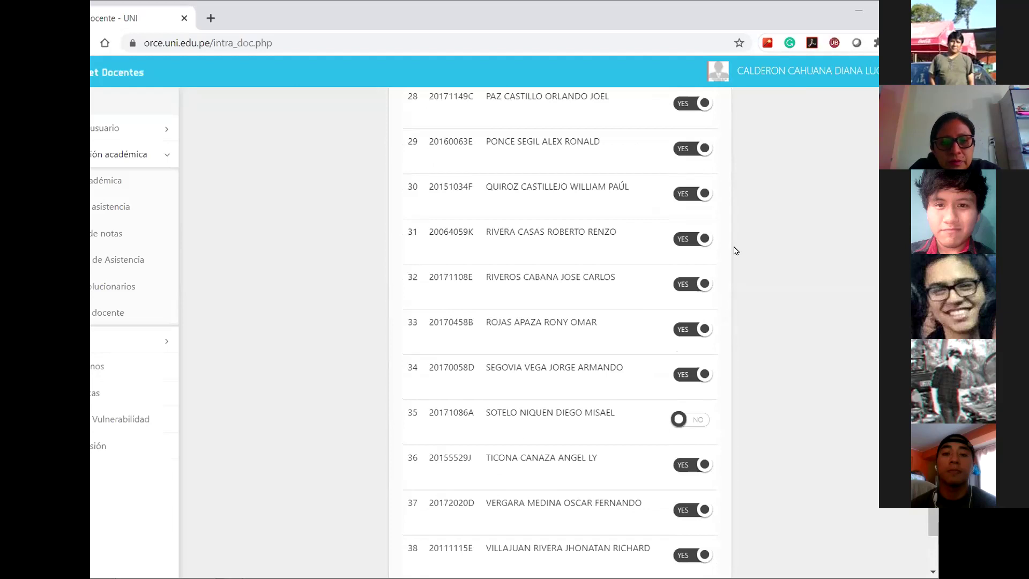
{"action": "scroll", "coordinate": [736, 251], "scroll_direction": "down", "scroll_amount": 3}
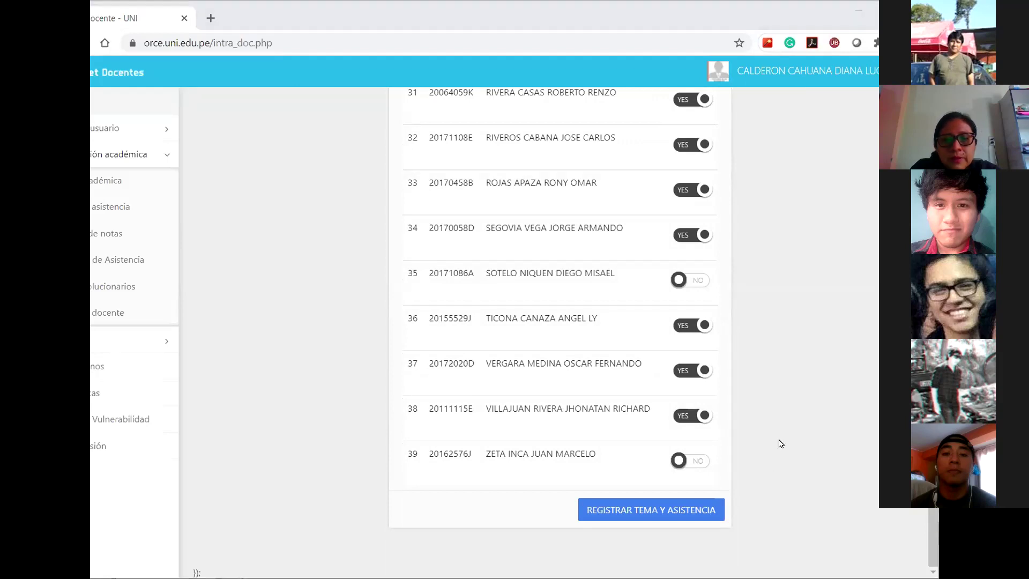
{"action": "left_click", "coordinate": [663, 508]}
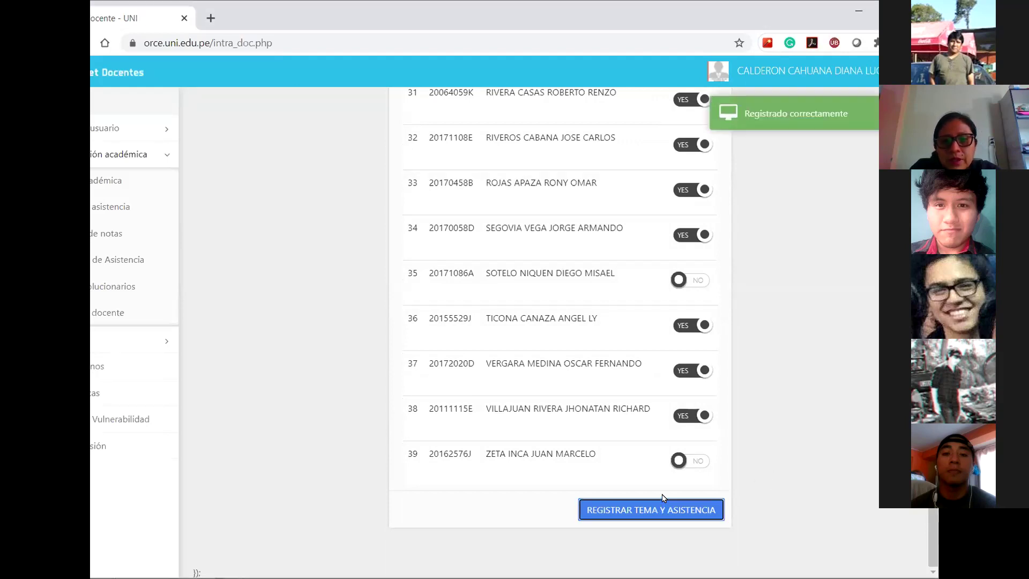
Switch to the shared CONSOLIDACION_2020 folder in Google Drive and look through its files
{"action": "double_click", "coordinate": [701, 24]}
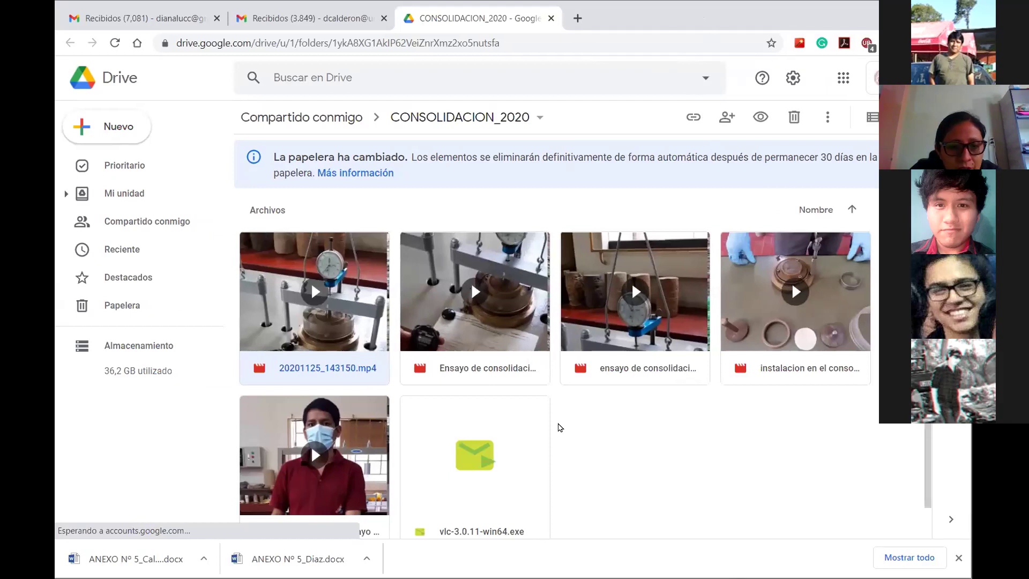
{"action": "scroll", "coordinate": [573, 443], "scroll_direction": "down", "scroll_amount": 1}
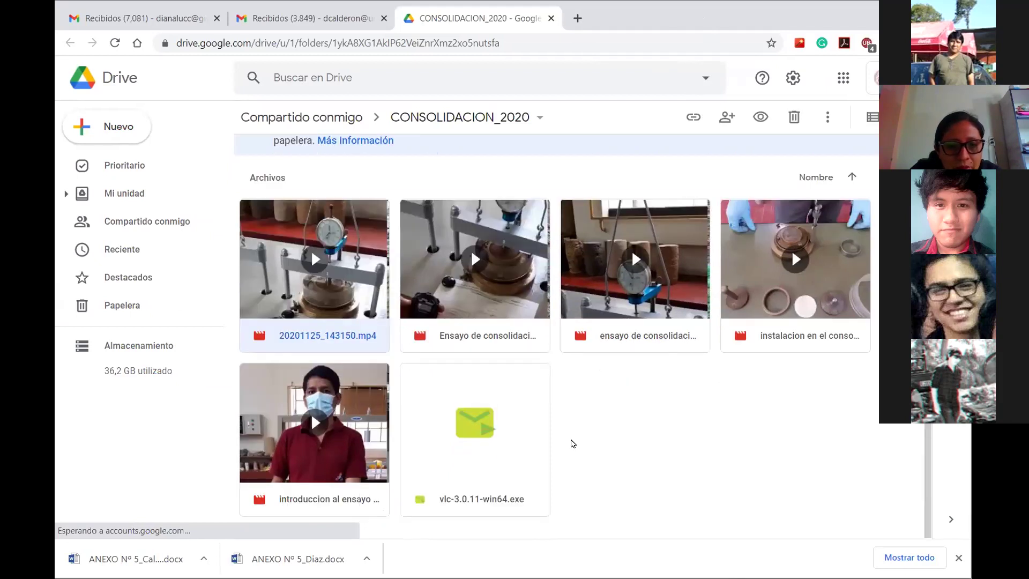